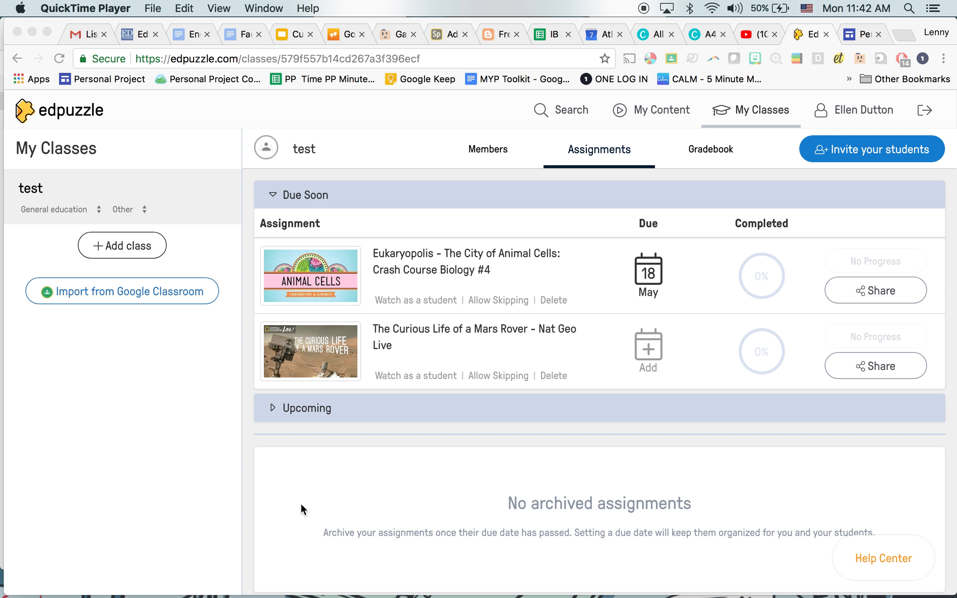
Open My Content and browse the Edpuzzle channel's videos on the search page
left_click(640, 111)
left_click(633, 110)
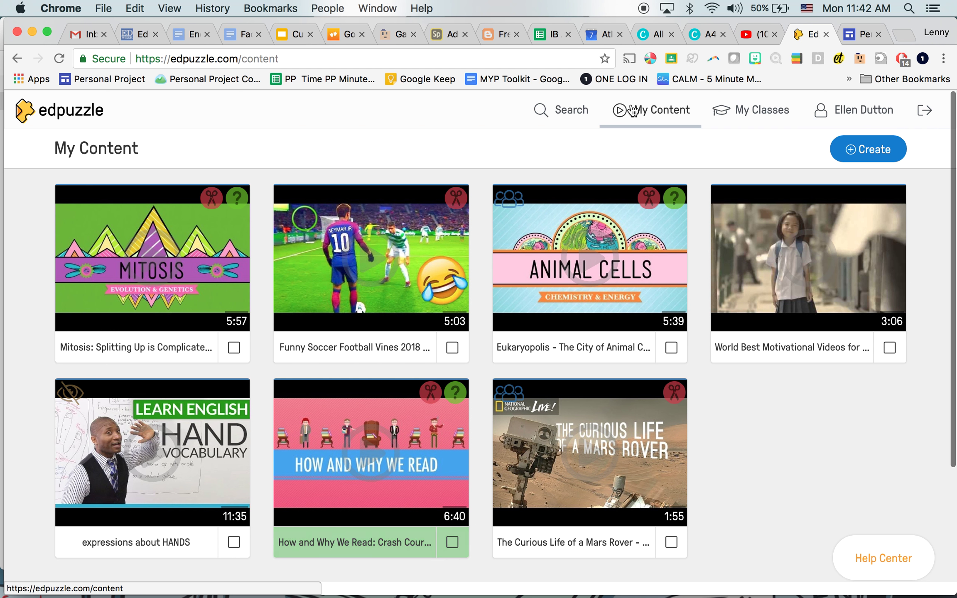
left_click(575, 111)
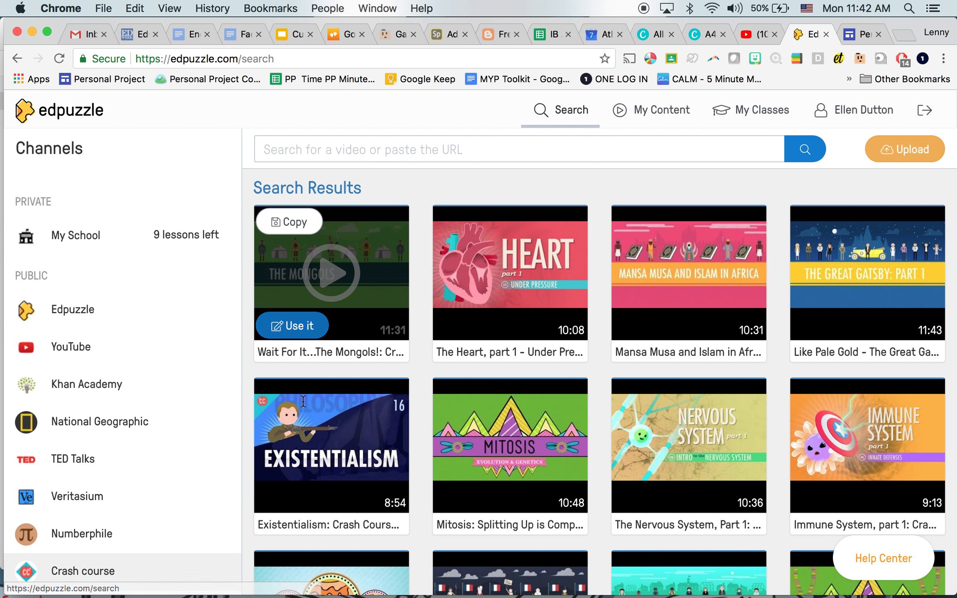
left_click(76, 322)
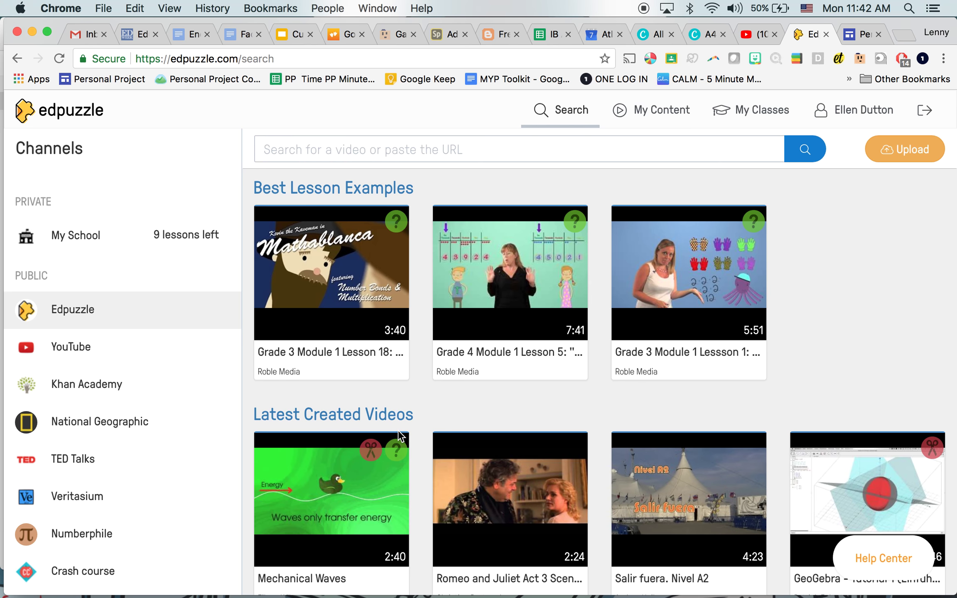
scroll(373, 415, "down", 10)
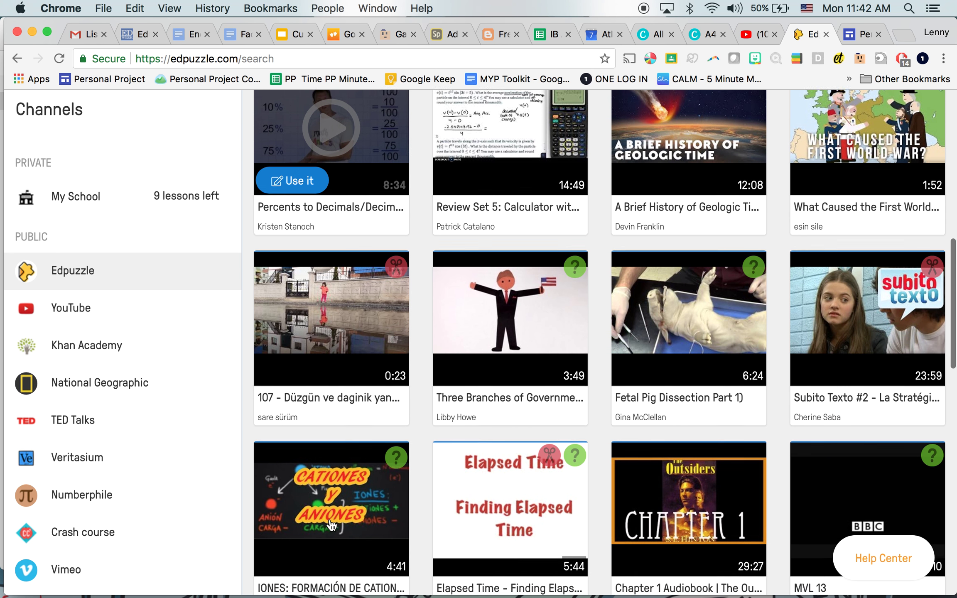
scroll(331, 525, "up", 10)
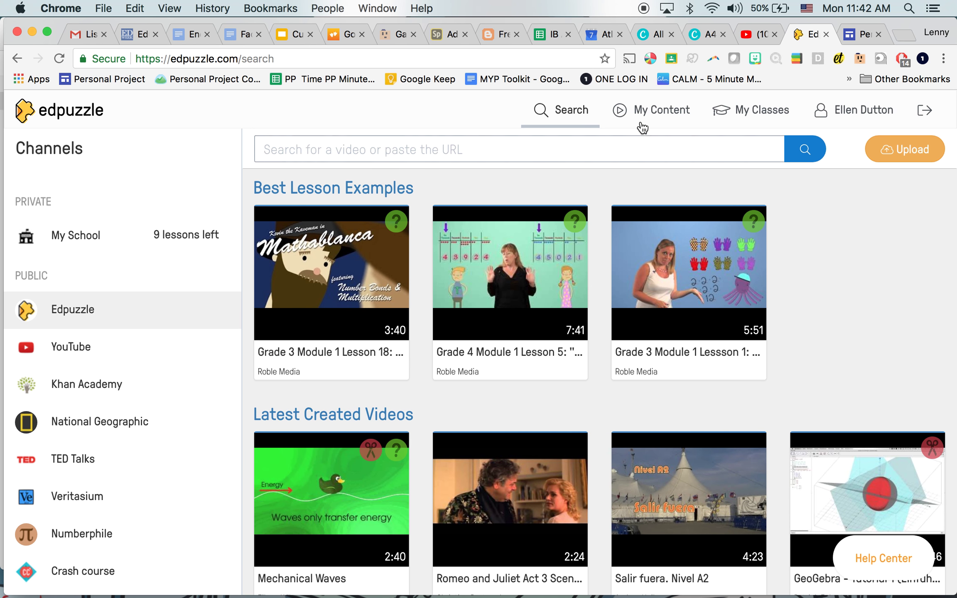
Return to My Content and start a new lesson via Create > New video
left_click(636, 116)
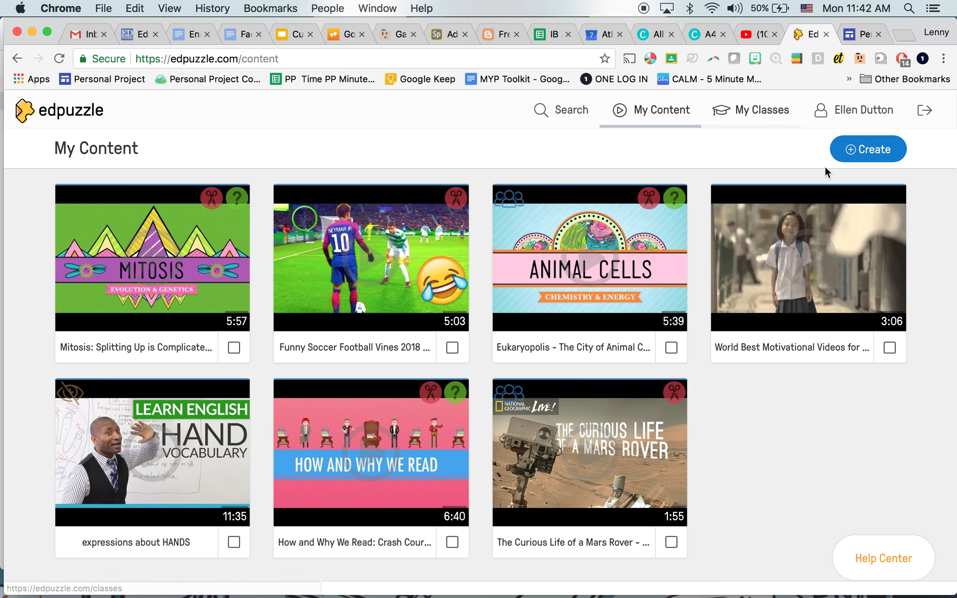
left_click(848, 151)
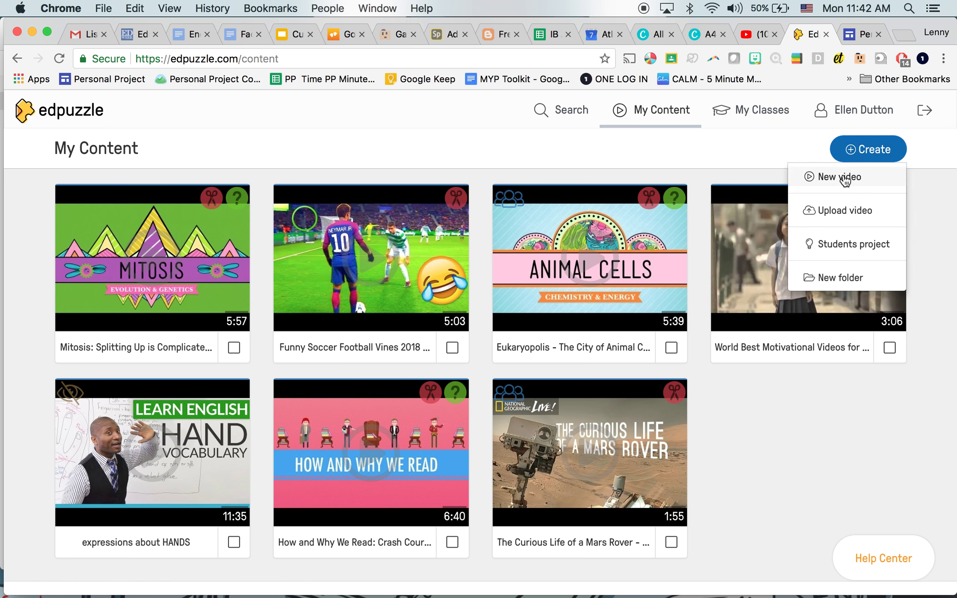
left_click(841, 176)
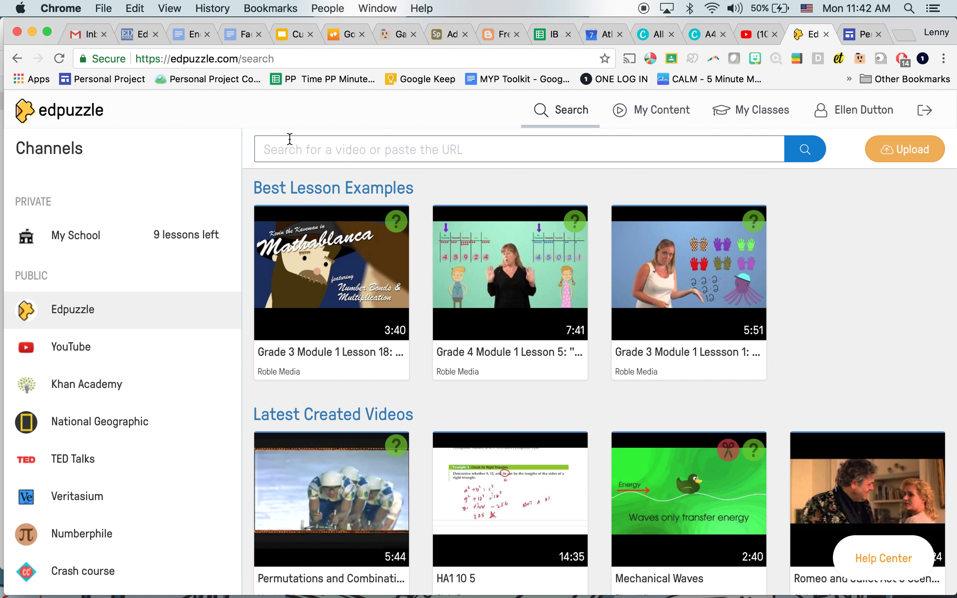
scroll(246, 380, "down", 10)
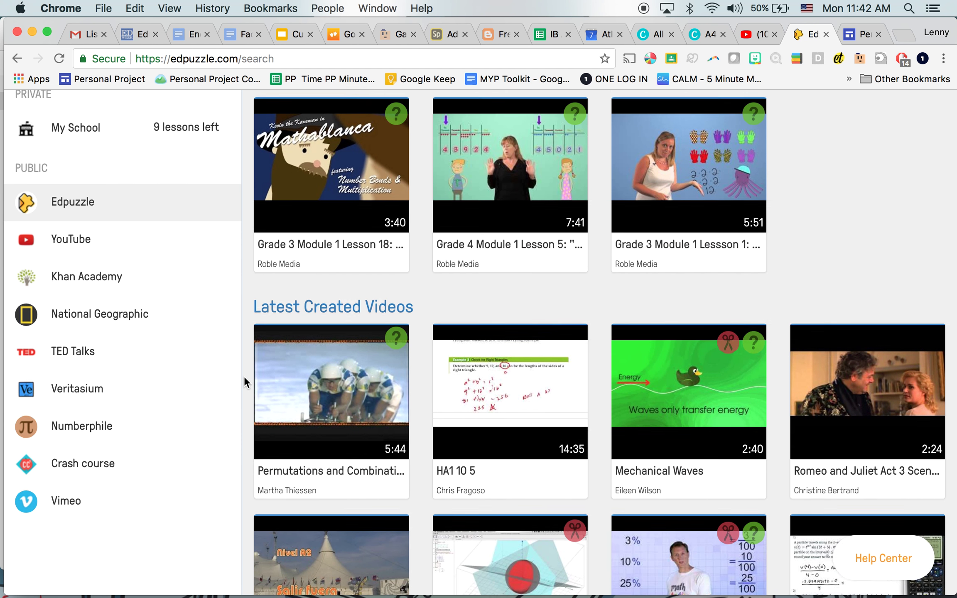
scroll(66, 492, "up", 4)
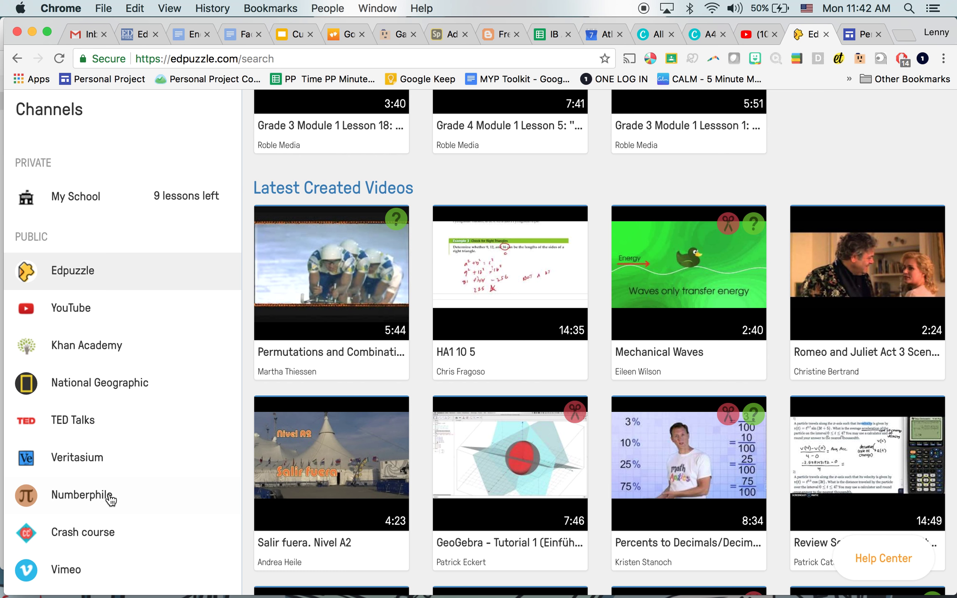
Scroll the Crash course channel to Blood Vessels, part 1 and choose it for the lesson
left_click(88, 532)
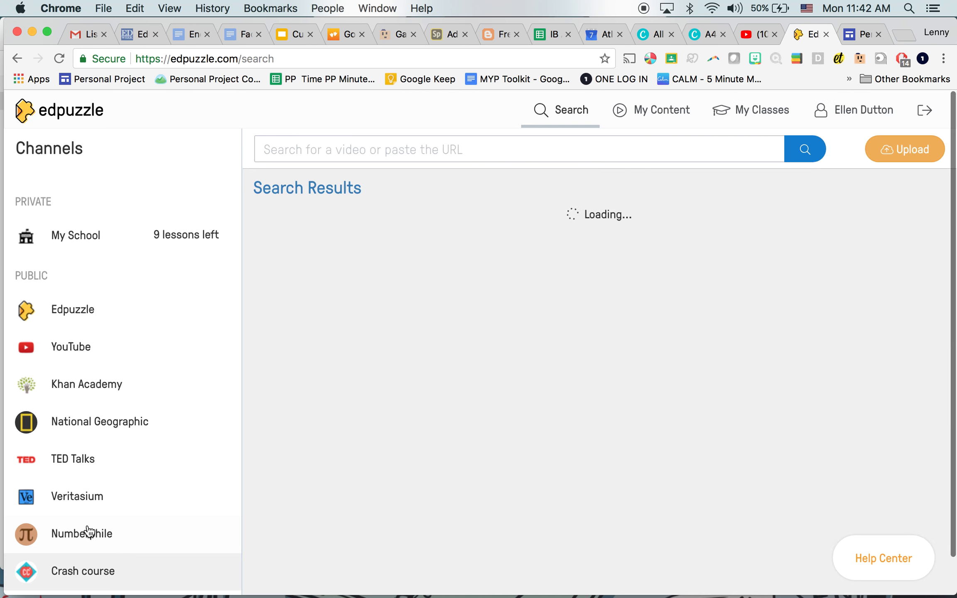
scroll(362, 503, "down", 7)
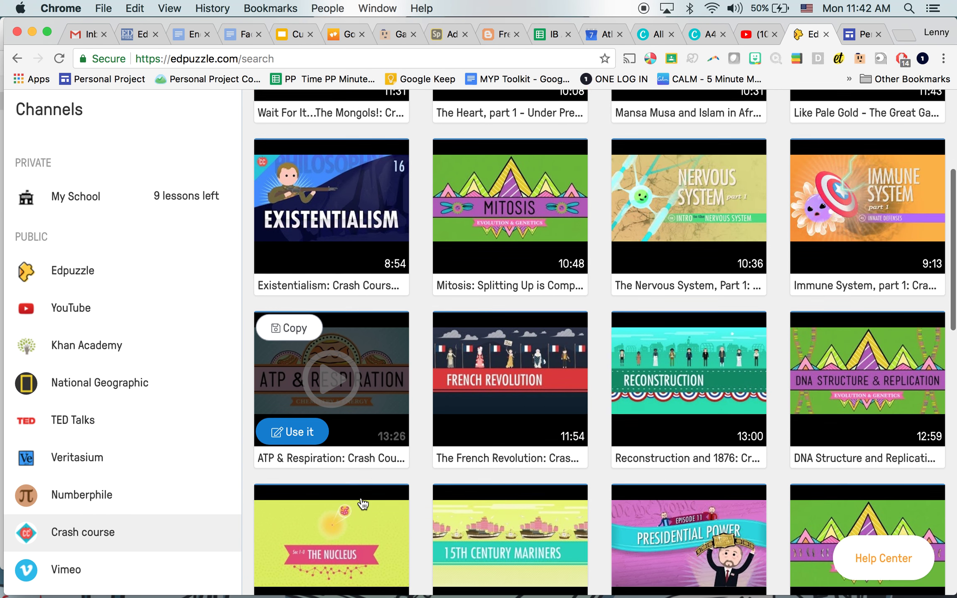
scroll(465, 485, "down", 8)
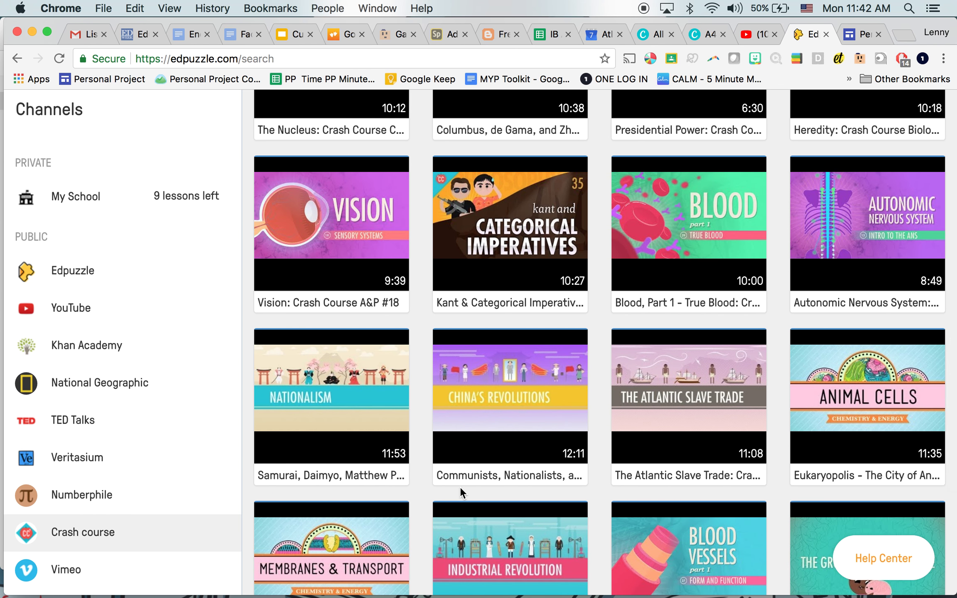
scroll(465, 492, "down", 3)
scroll(508, 505, "down", 1)
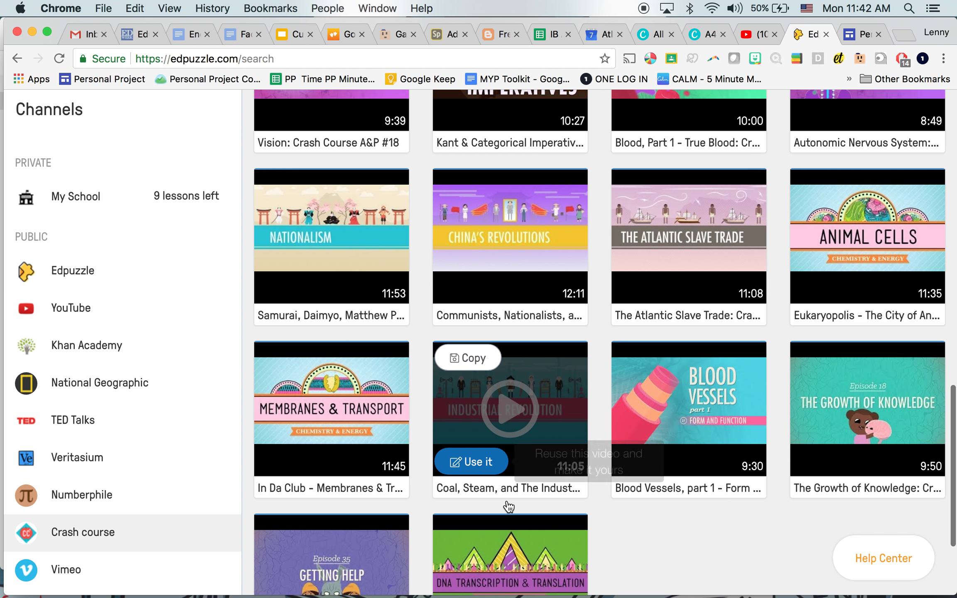
left_click(642, 462)
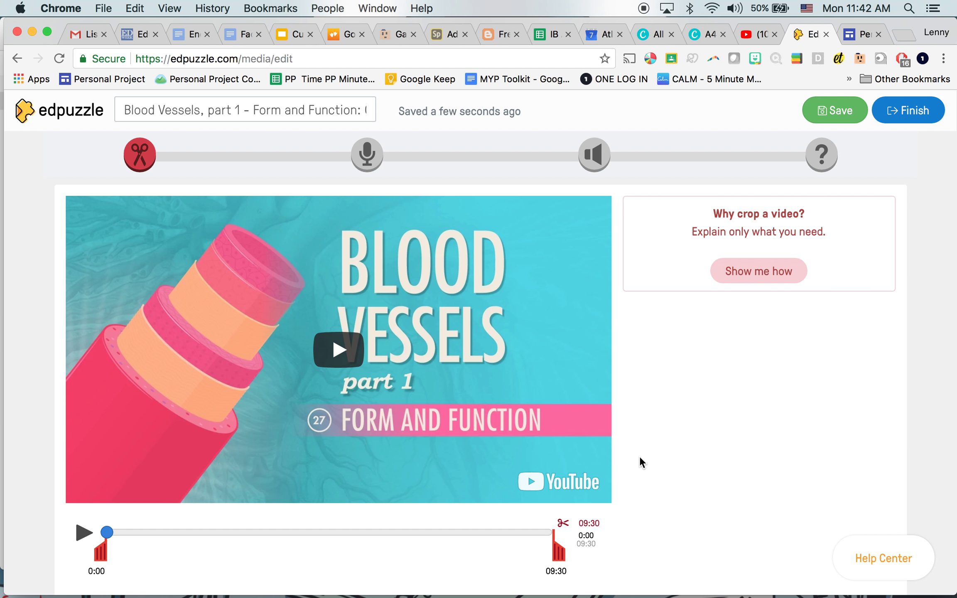
Trim the Blood Vessels clip to end at 05:17 instead of 09:30, then continue
left_click_drag(558, 552, 360, 548)
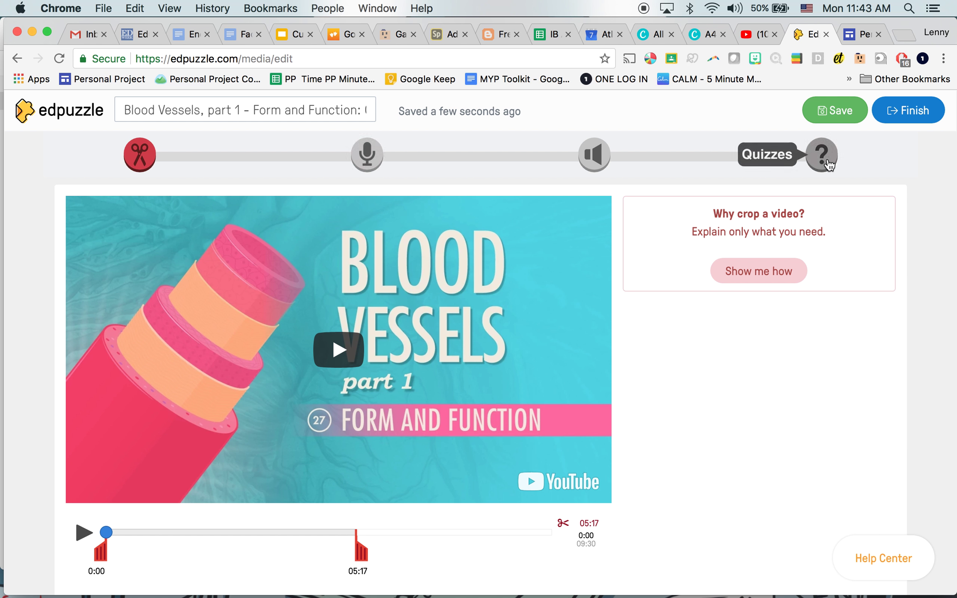
left_click(822, 155)
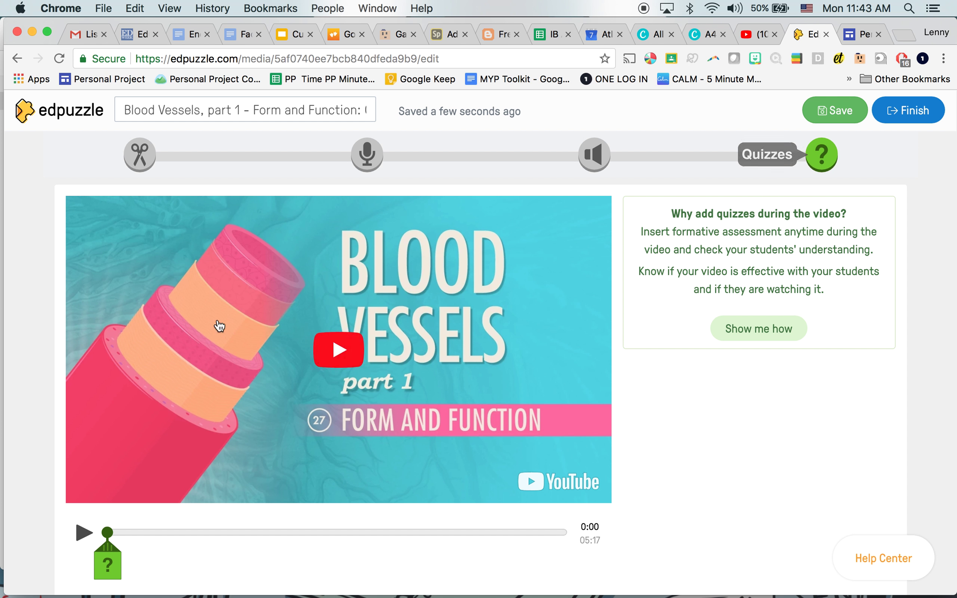
Open the question marker at 0:00 and preview the start of the video
left_click(107, 565)
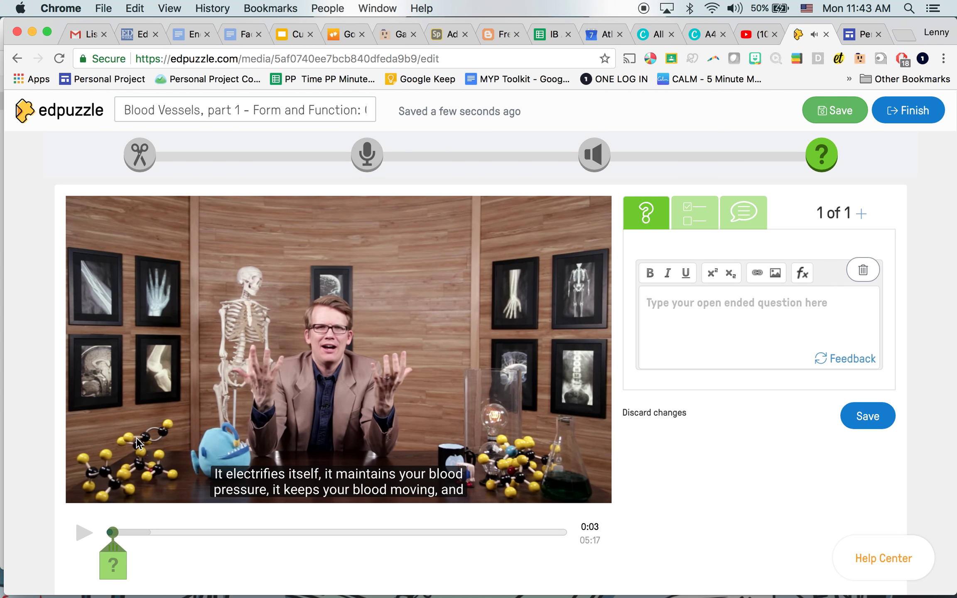
left_click(87, 532)
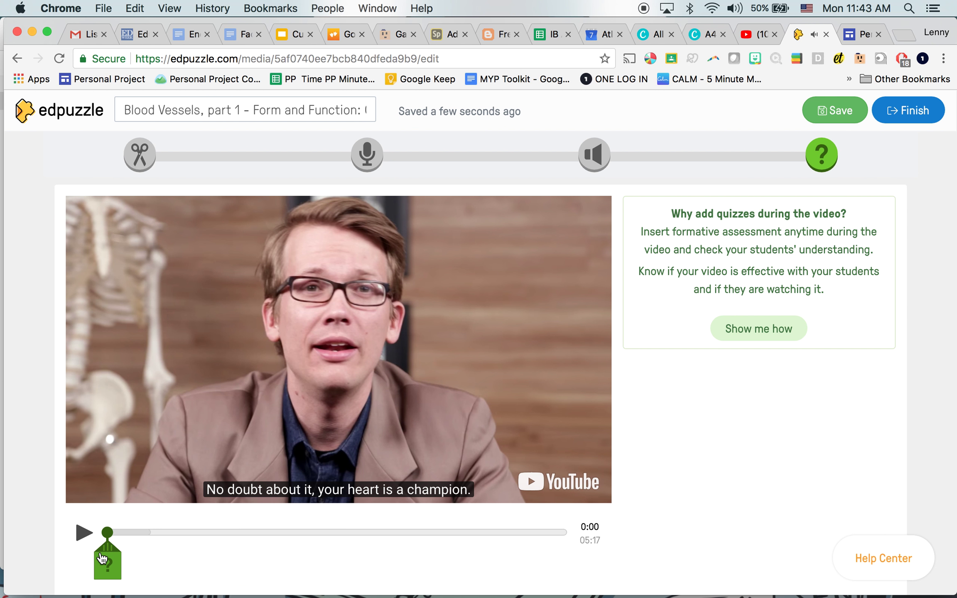
left_click(84, 532)
left_click(85, 534)
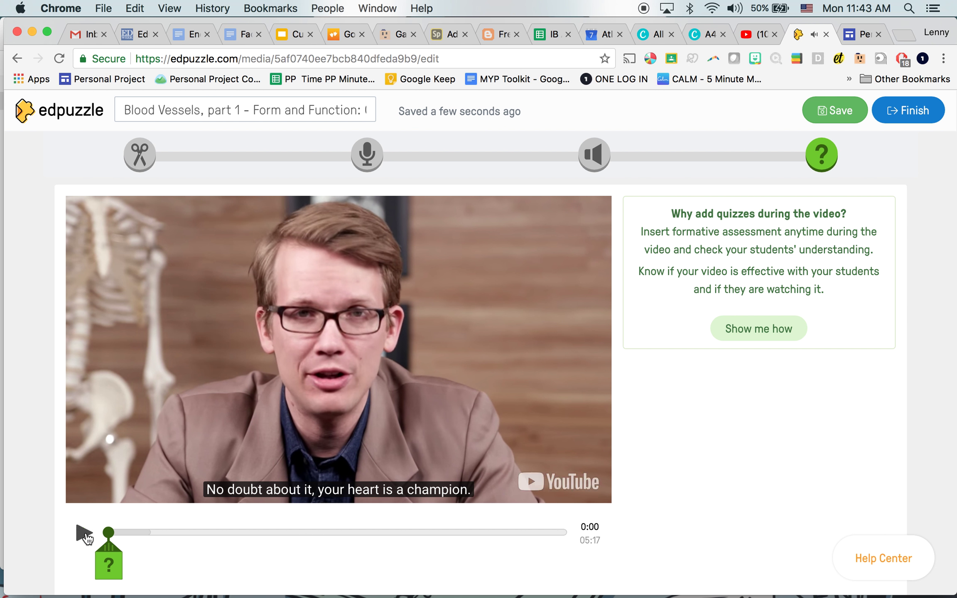
Enter the open-ended question 'Describe blood vessels in five words' at 0:00 and save it
left_click(116, 567)
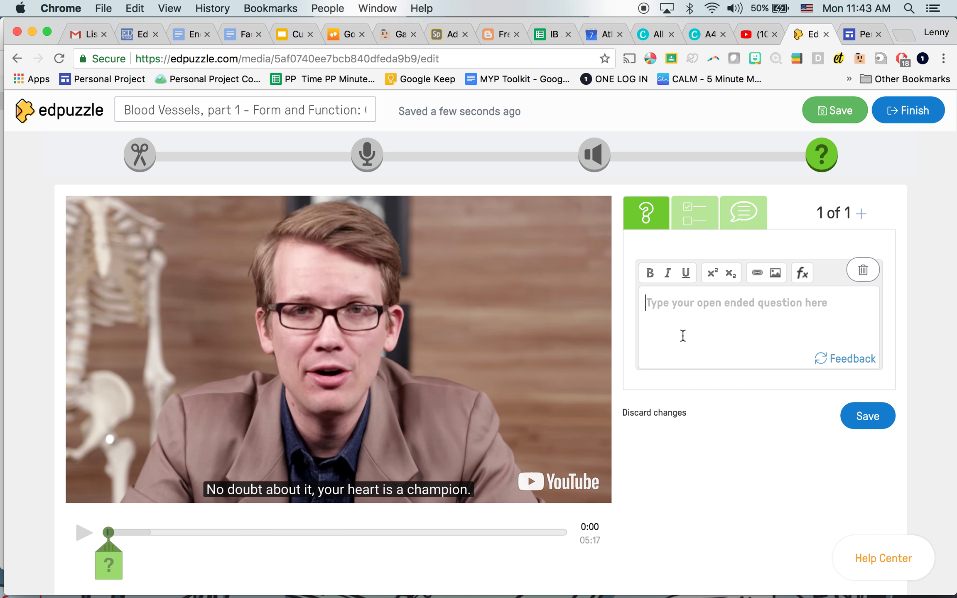
type("Desc")
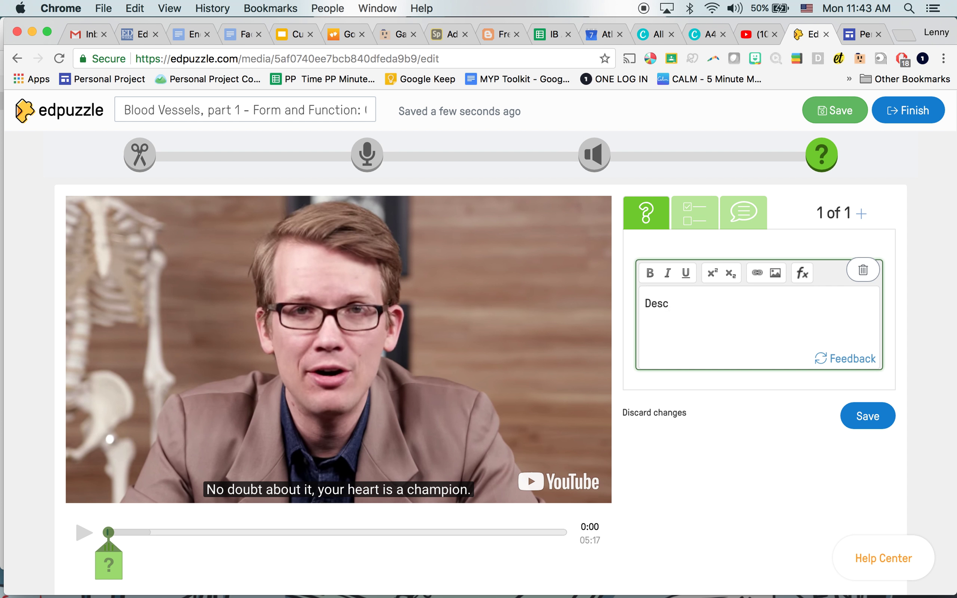
key("BackSpace")
key("BackSpace")
key("BackSpace")
type("be blo")
type("od x")
key("BackSpace")
type("vessels in")
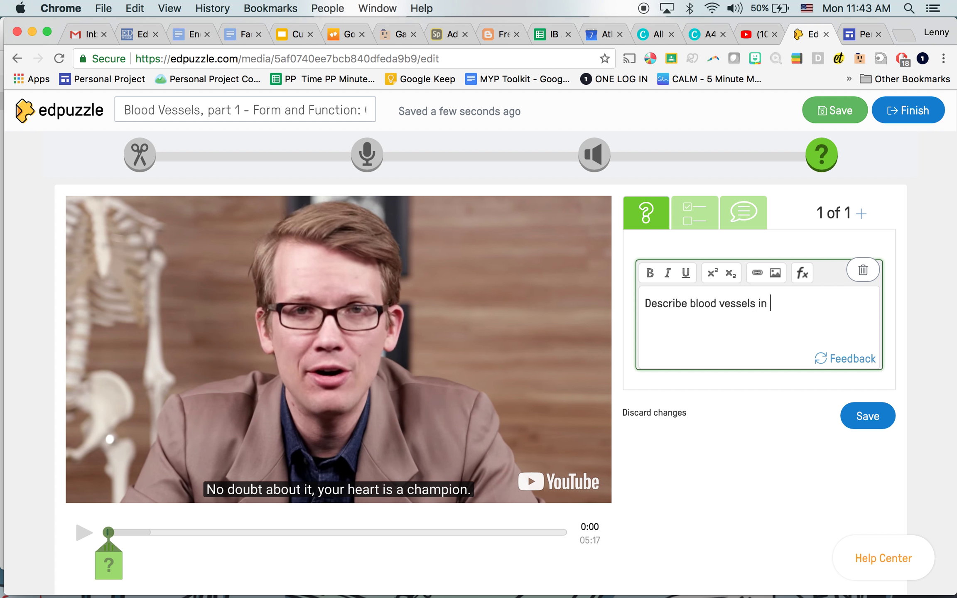
type(" five words")
left_click(866, 416)
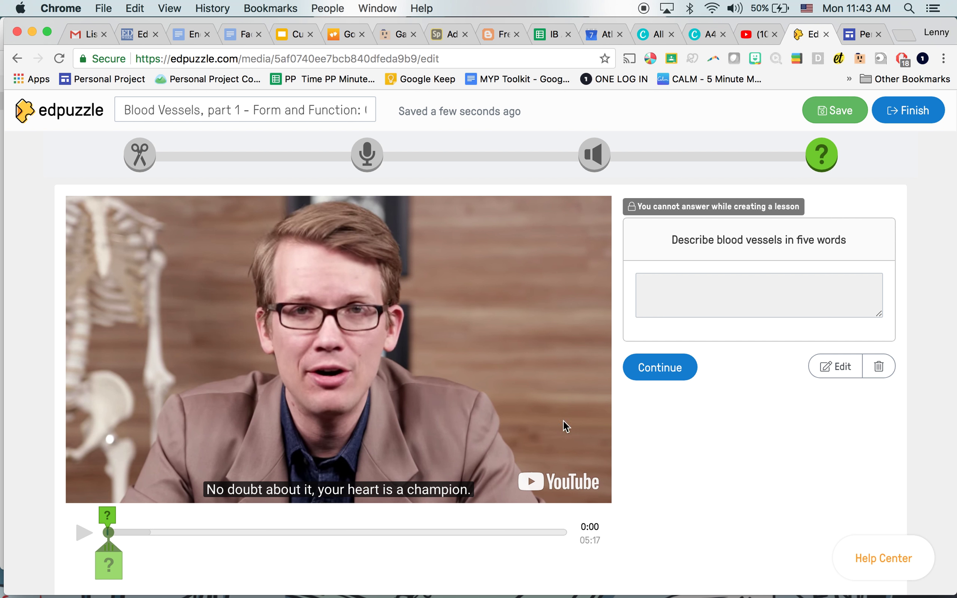
Play the video, move the playhead to 0:25 and pause there
key("space")
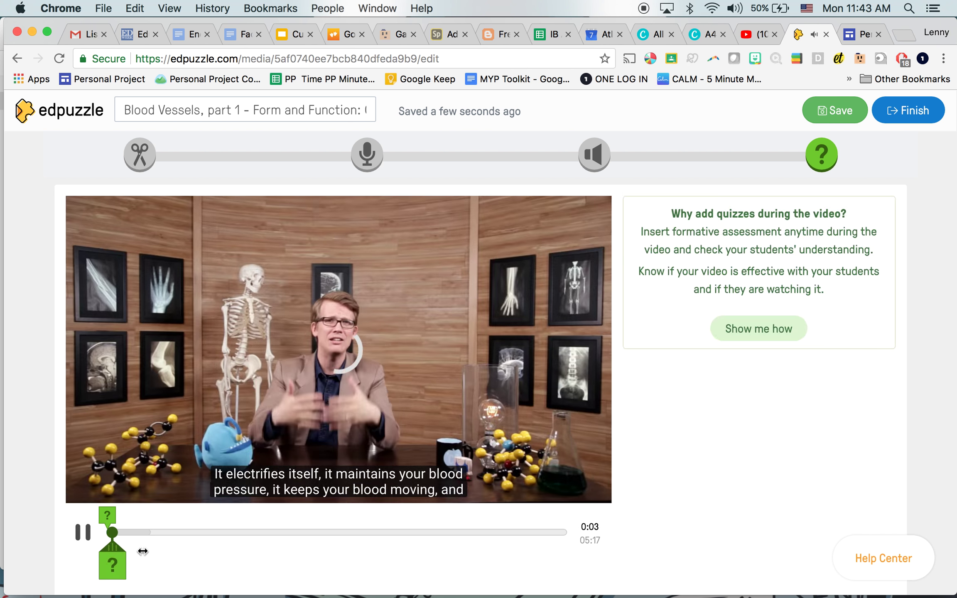
left_click_drag(115, 564, 177, 561)
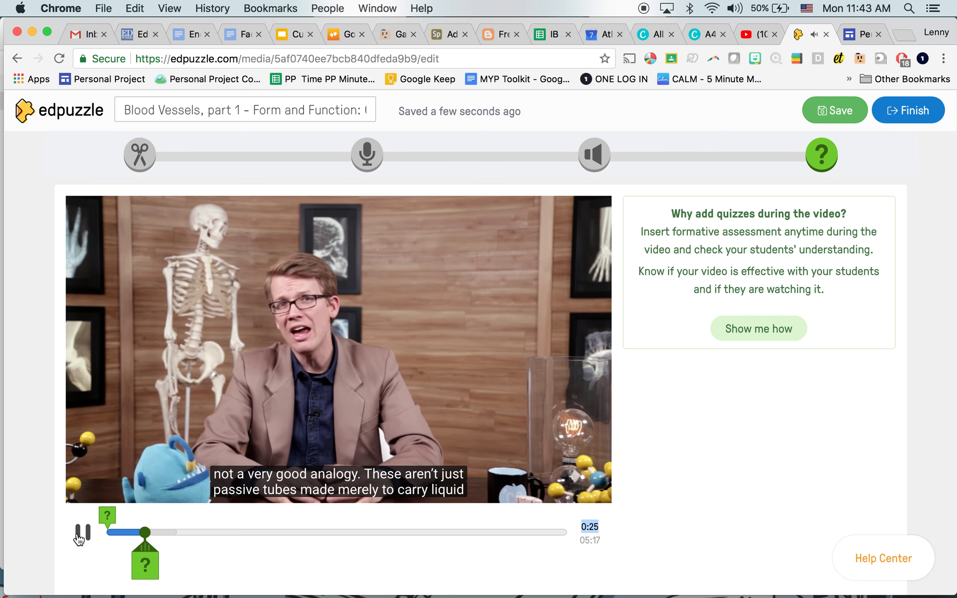
left_click(79, 539)
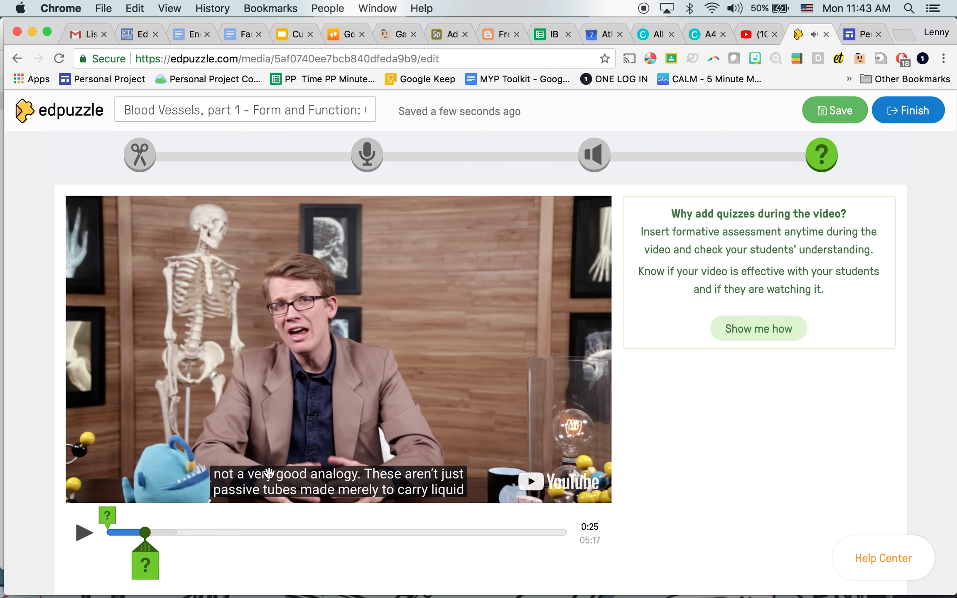
Add multiple-choice 'Blood vessels are made of bananas, true or false?' with False correct, True wrong
left_click(145, 567)
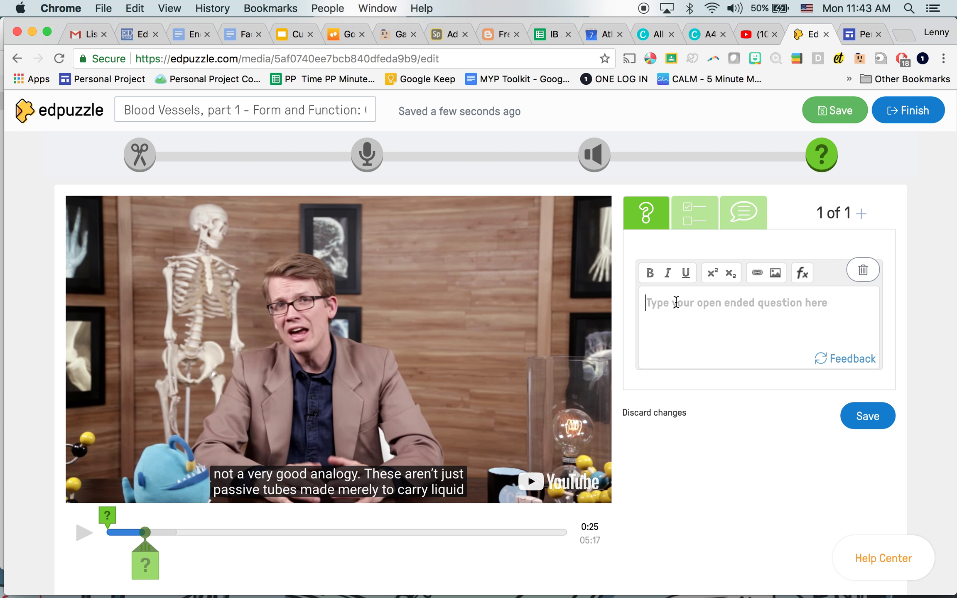
left_click(685, 219)
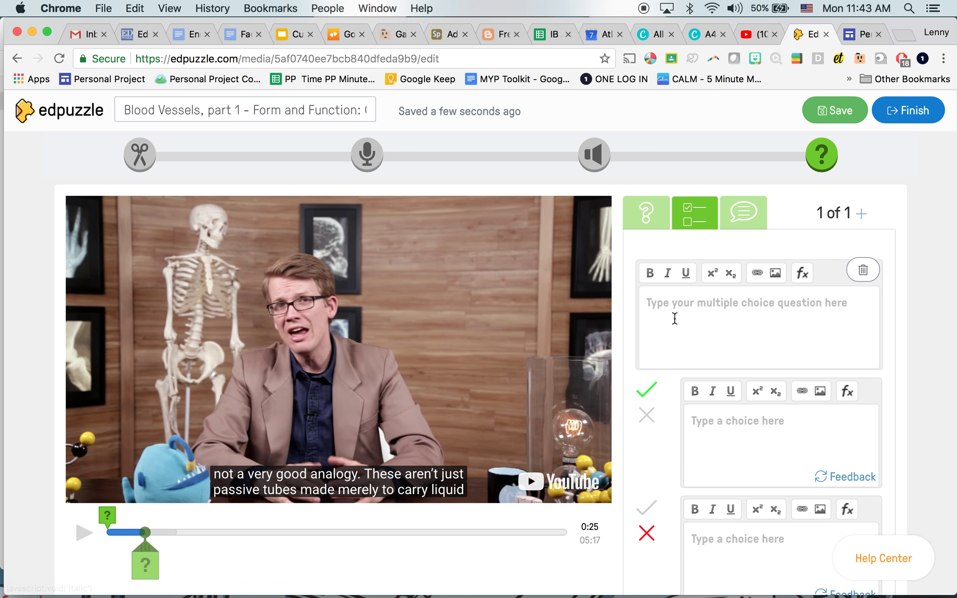
type("Blood ve")
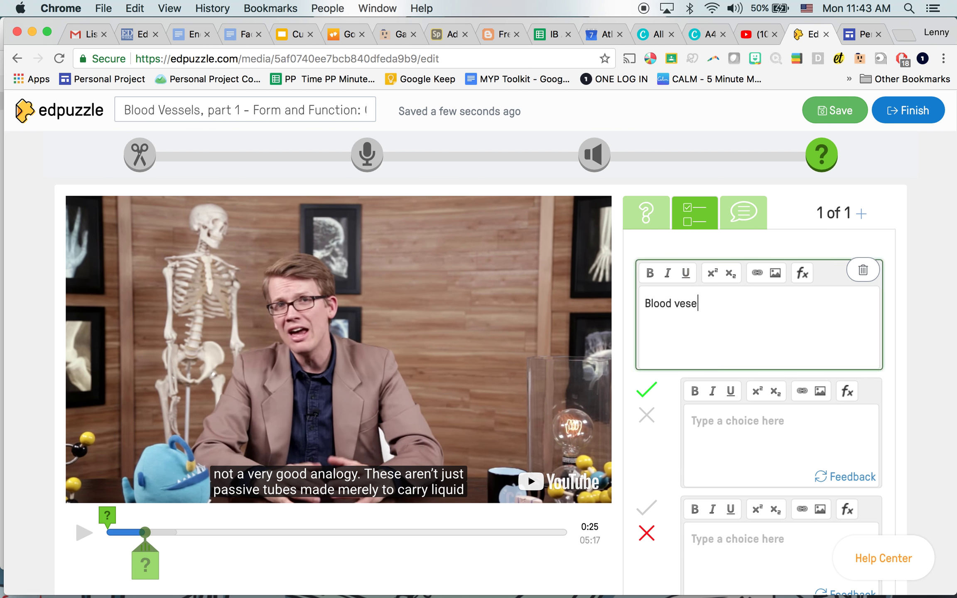
type("ssels are made of banana")
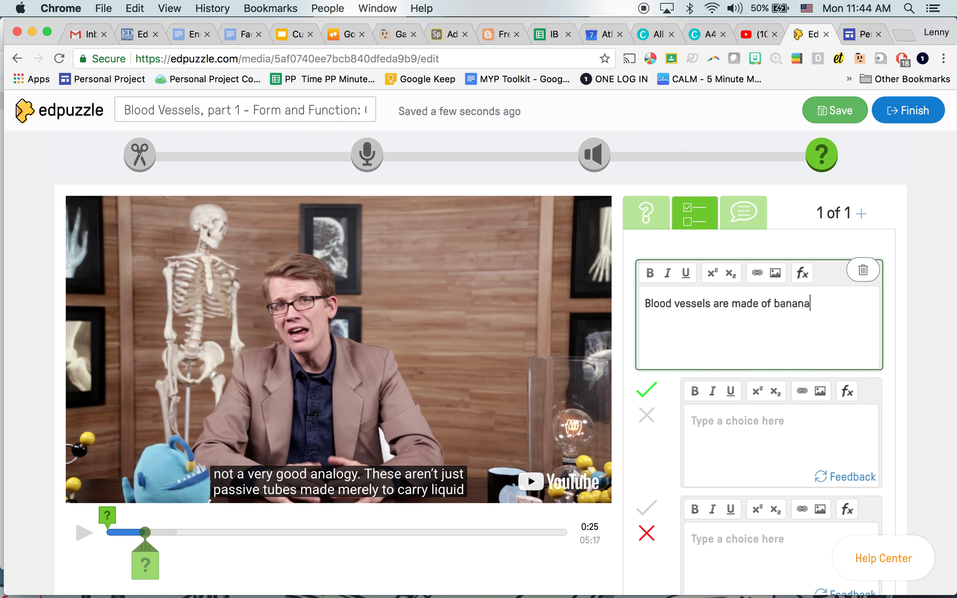
type("s, true or false?")
left_click(744, 434)
type("Fals")
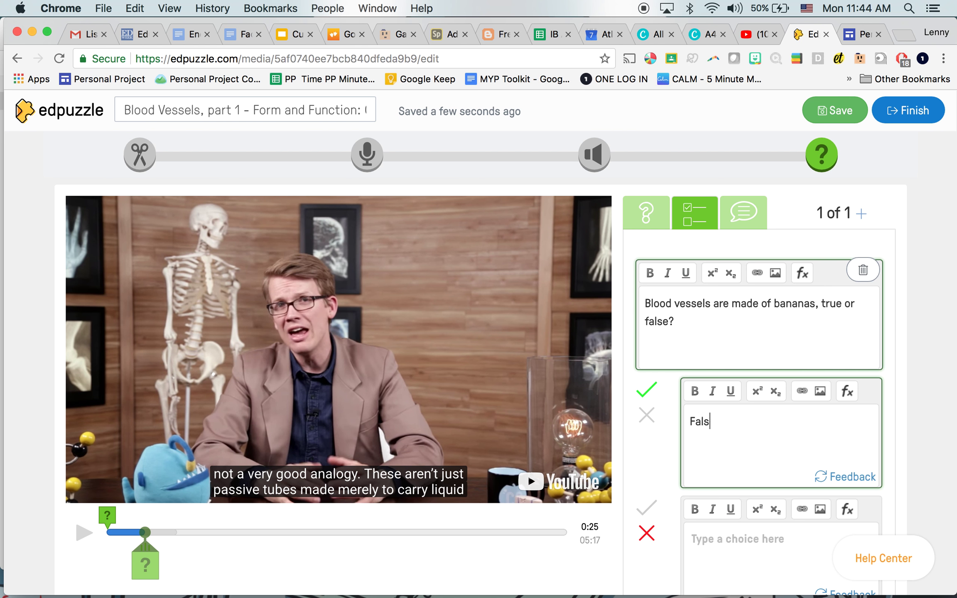
type("eTrue")
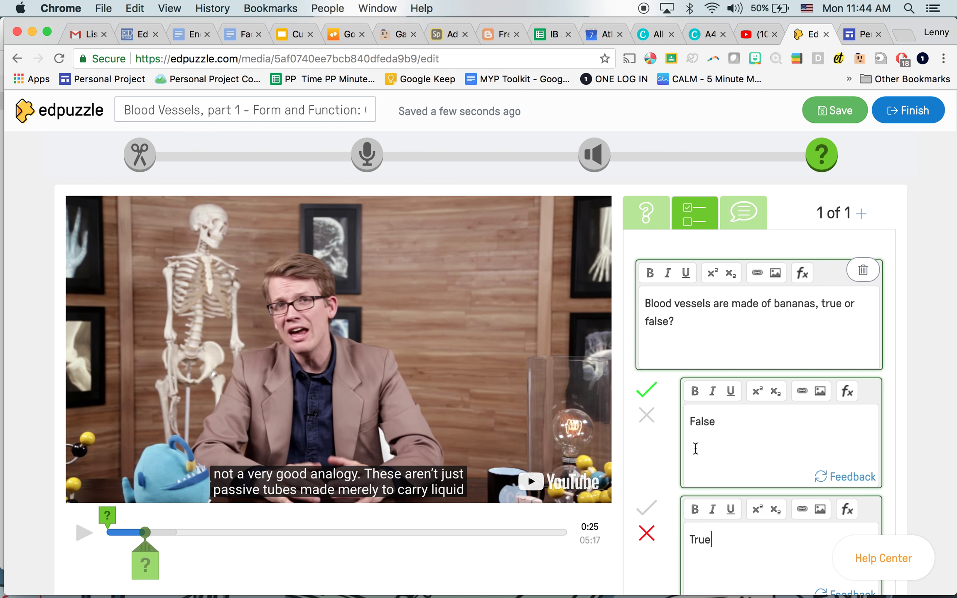
scroll(634, 508, "down", 3)
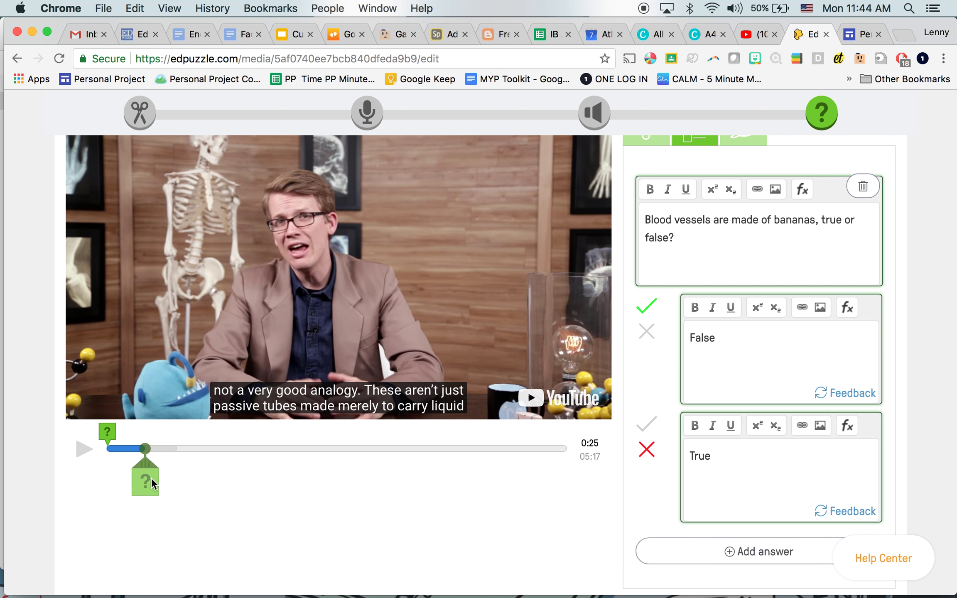
scroll(639, 451, "down", 3)
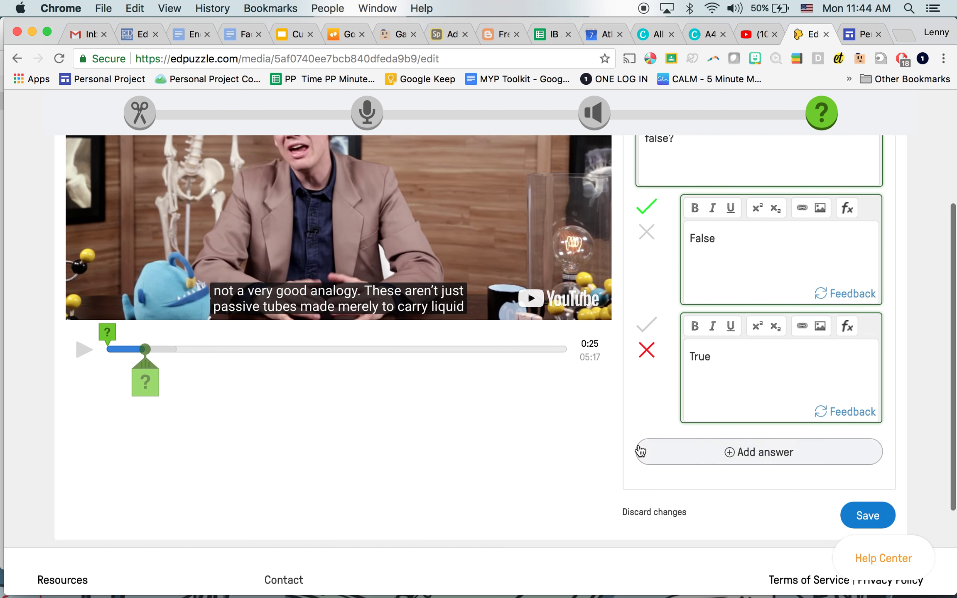
left_click(844, 510)
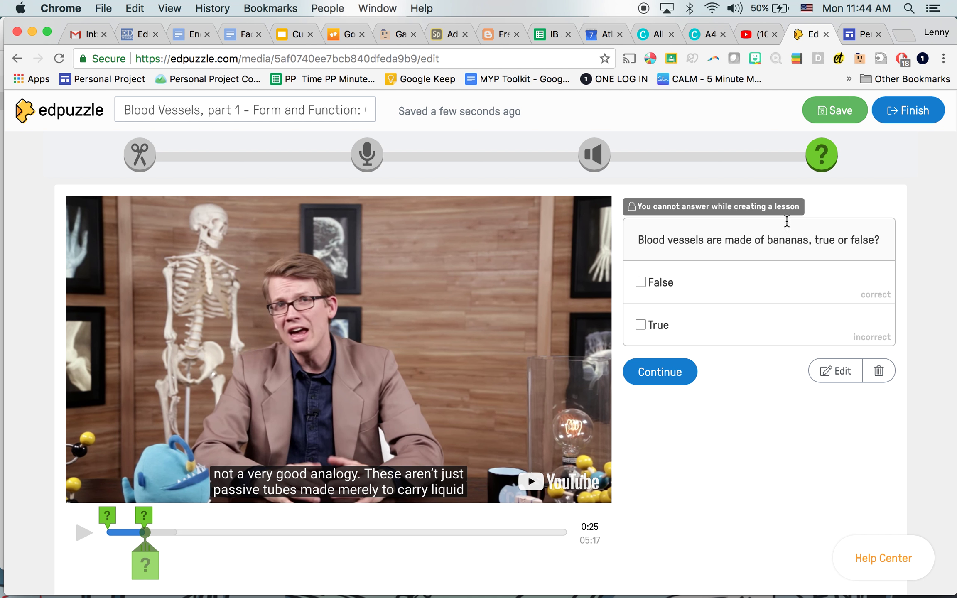
left_click(897, 111)
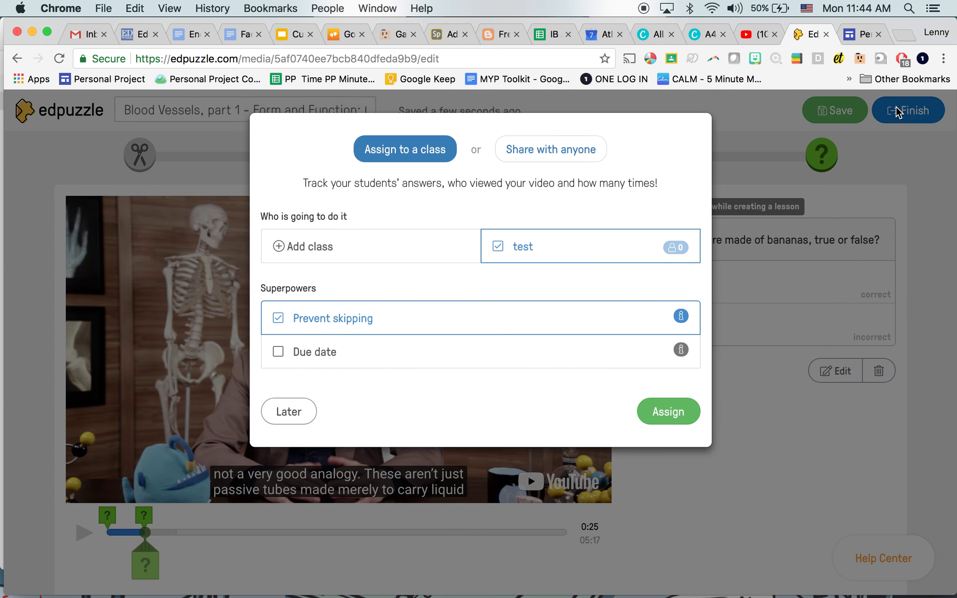
Assign the lesson to the test class with Prevent skipping kept on
left_click(317, 251)
left_click(394, 279)
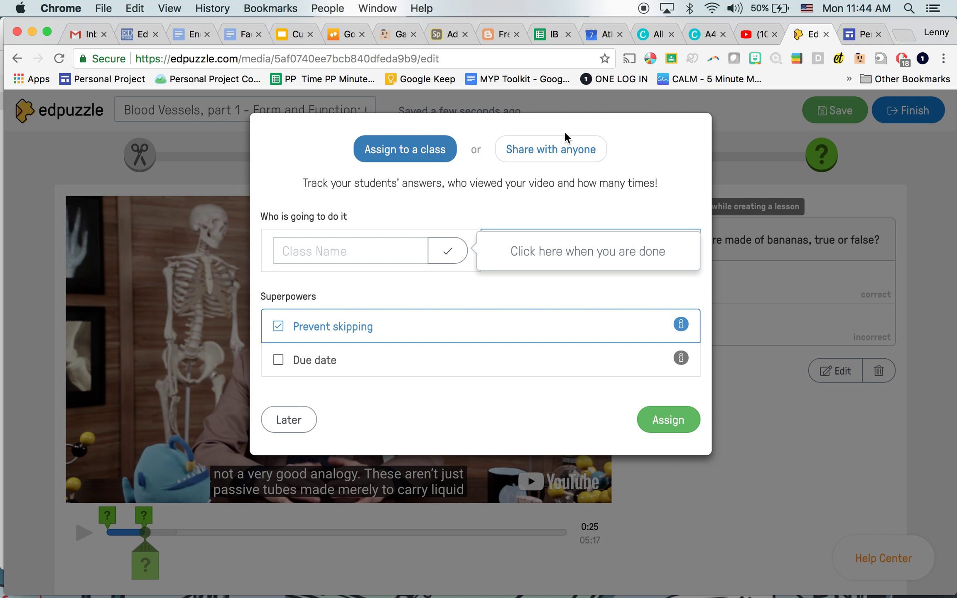
left_click(549, 140)
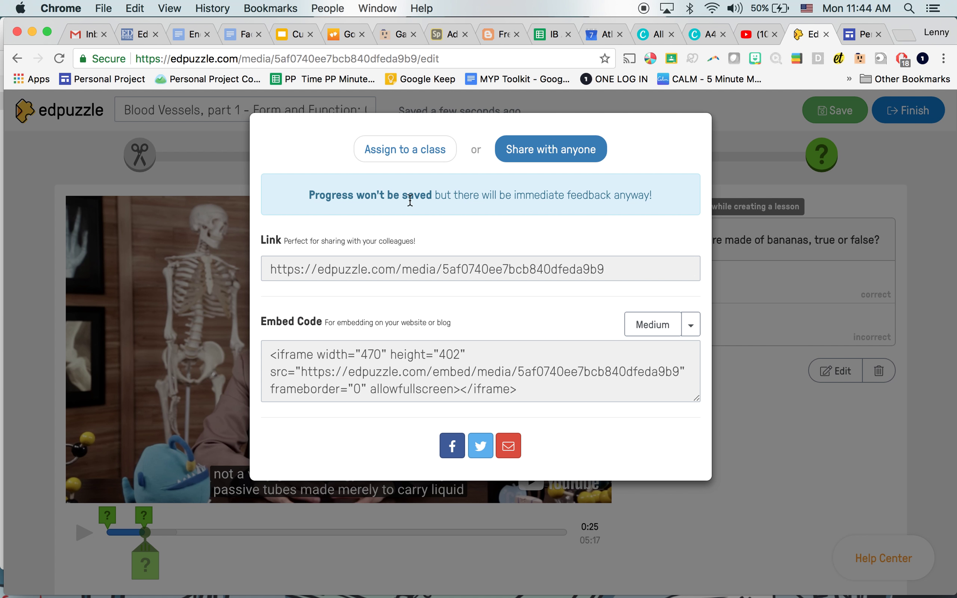
left_click(406, 150)
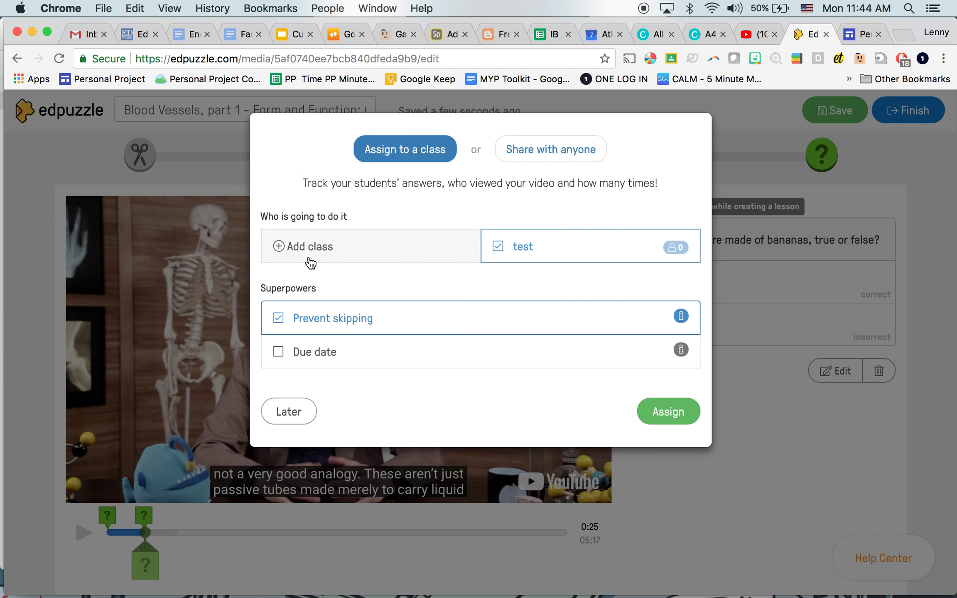
left_click(665, 421)
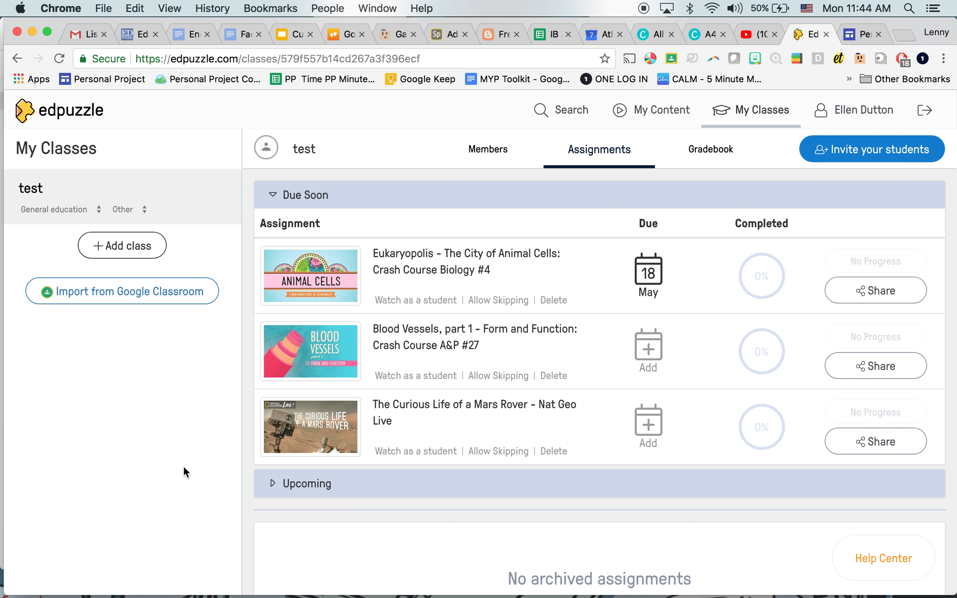
left_click(849, 153)
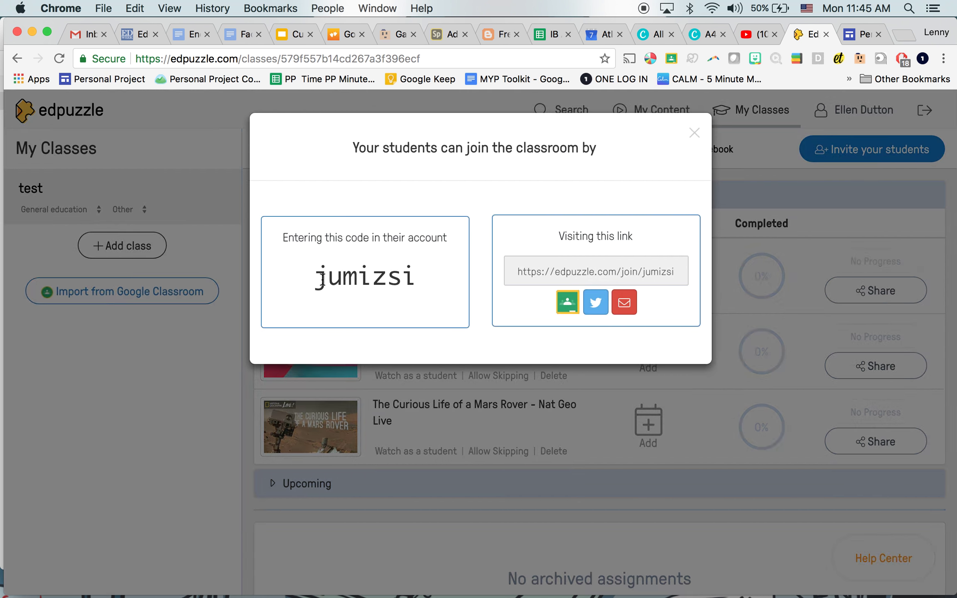
left_click(694, 132)
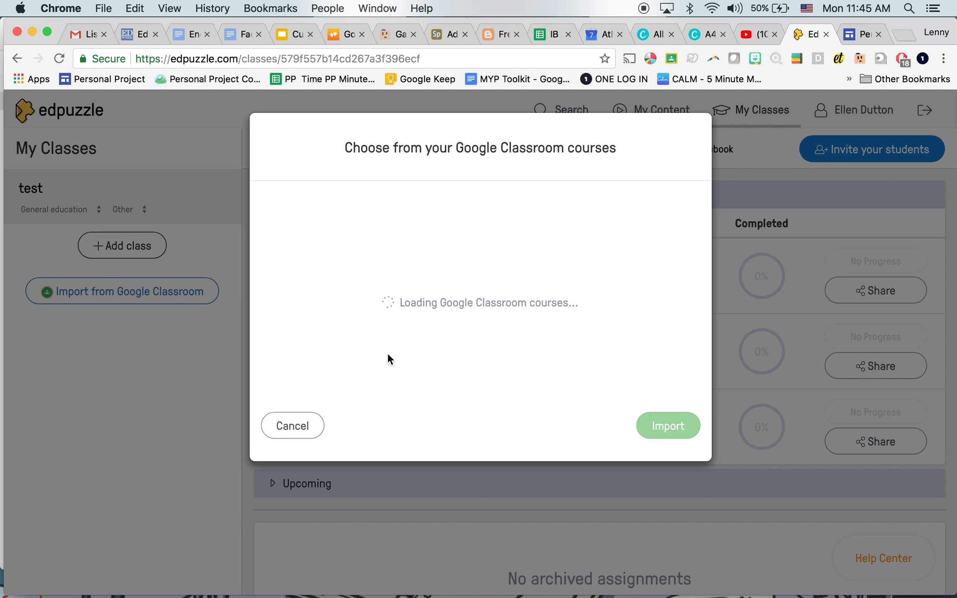
left_click(278, 221)
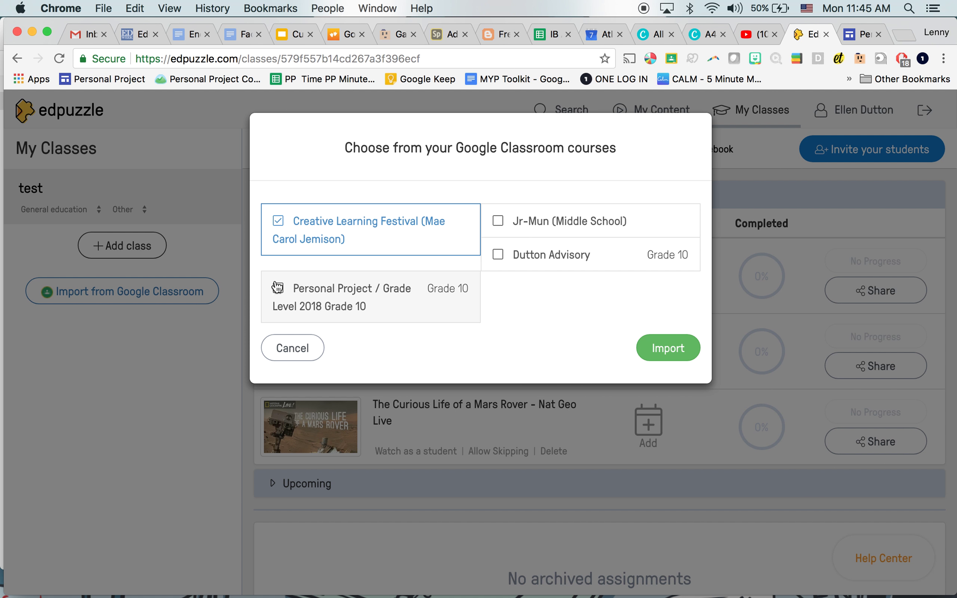
left_click(278, 288)
left_click(497, 222)
left_click(293, 348)
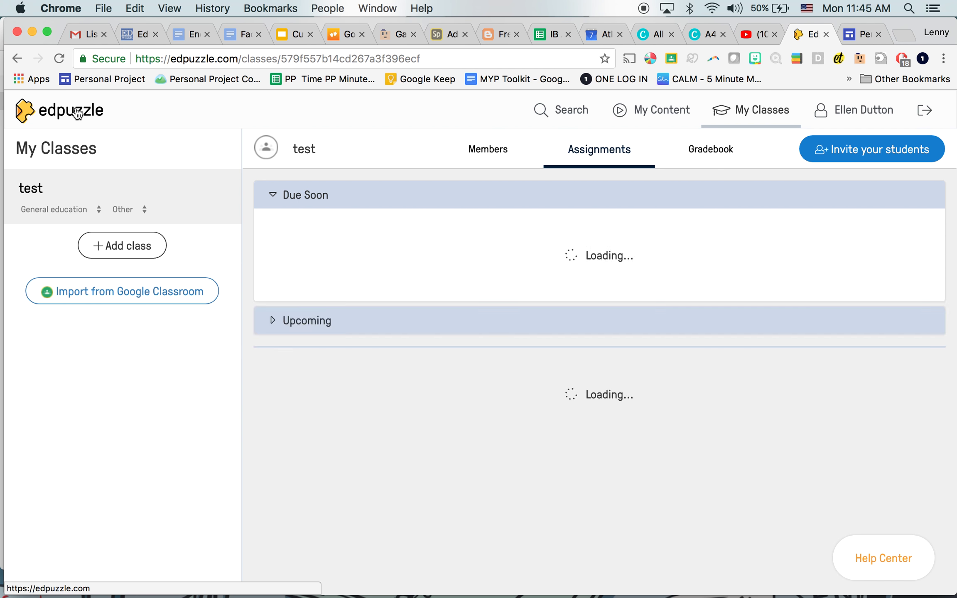
scroll(117, 471, "down", 5)
scroll(117, 470, "up", 5)
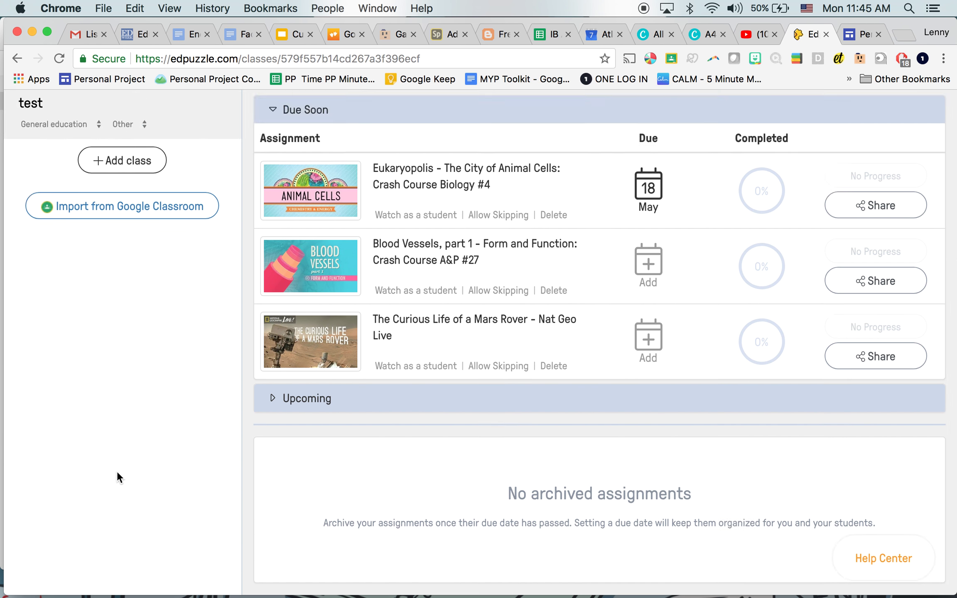